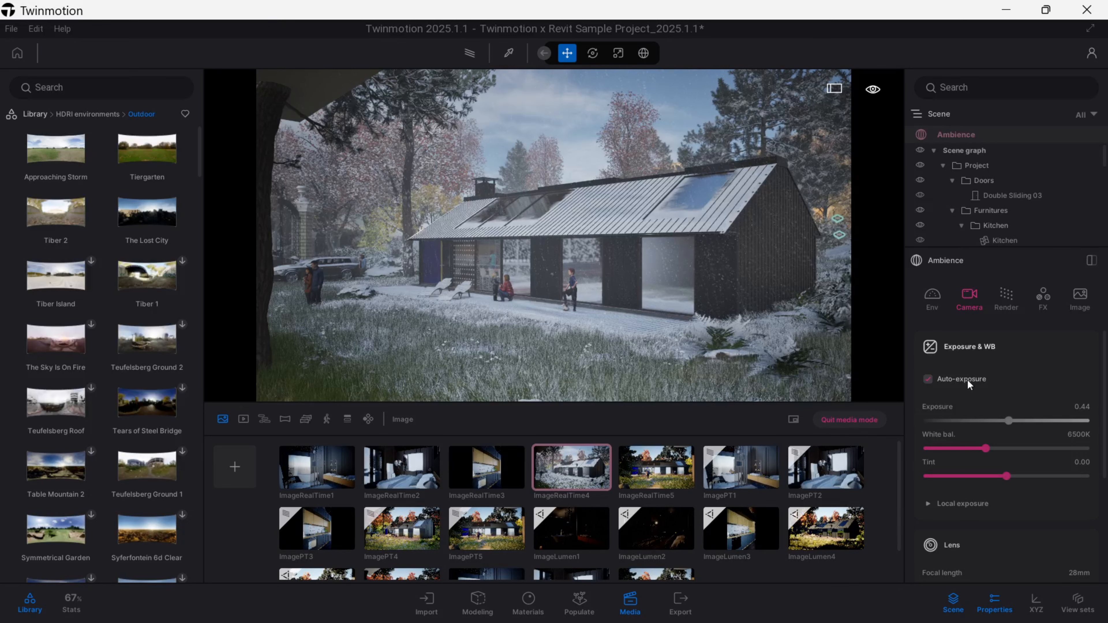
Disable auto-exposure and set the exposure to 2.63, white balance to 7659K and tint to -0.02
click(928, 379)
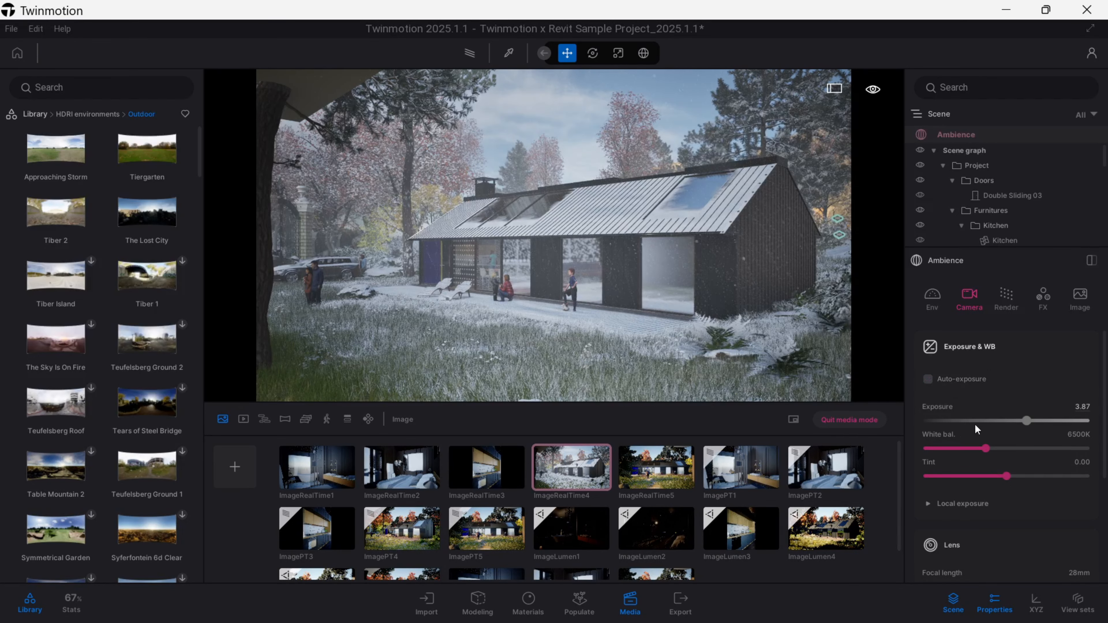
drag(1026, 420, 1005, 476)
click(1009, 476)
Adjust the local exposure by setting the highlights to about 0.79 and raising the shadows
click(964, 504)
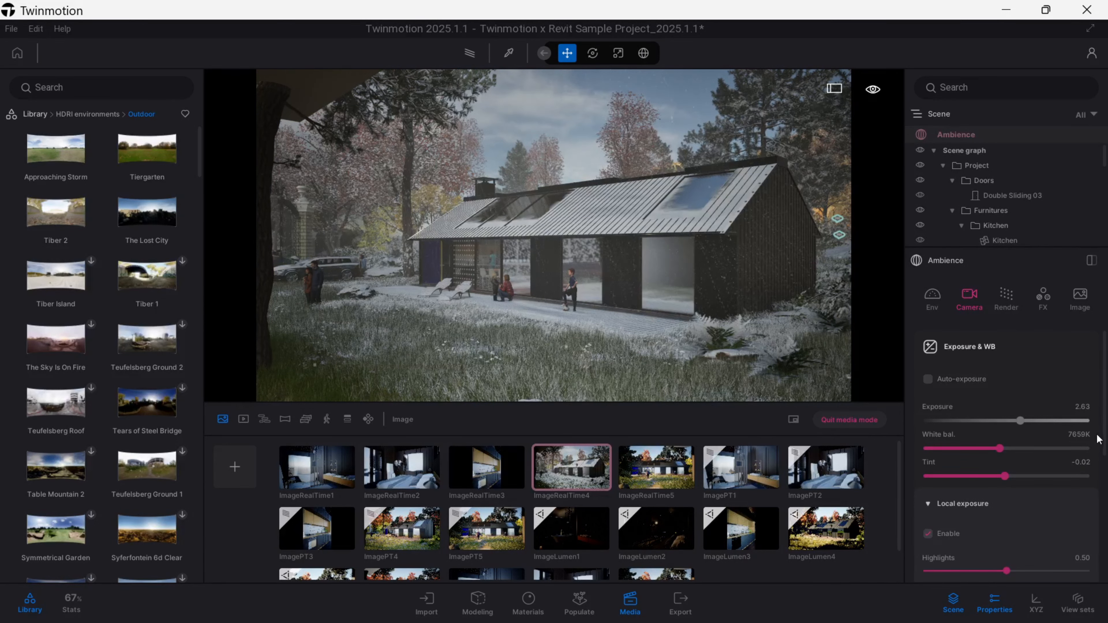
drag(1103, 435, 1094, 482)
scroll(1094, 486, down, 1)
drag(1007, 419, 1055, 419)
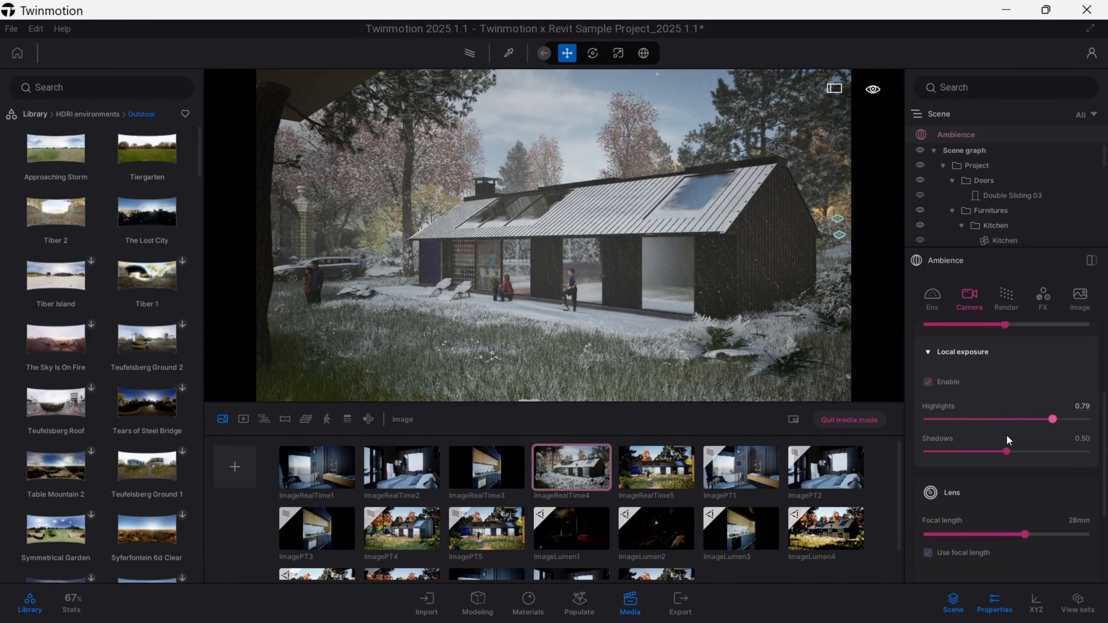
drag(1007, 452, 1042, 448)
Set the lens field of view to 72° with focal length mode off, and switch focal length mode back on
scroll(968, 365, down, 3)
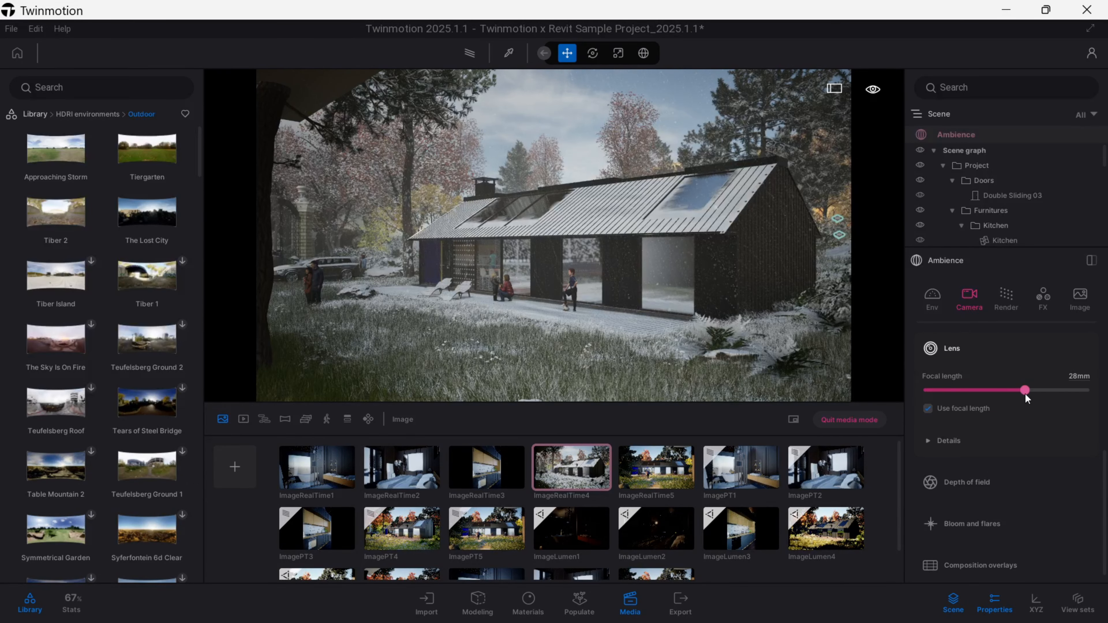
mouse_move(1025, 392)
mouse_down()
mouse_move(1015, 392)
mouse_move(1024, 391)
mouse_up()
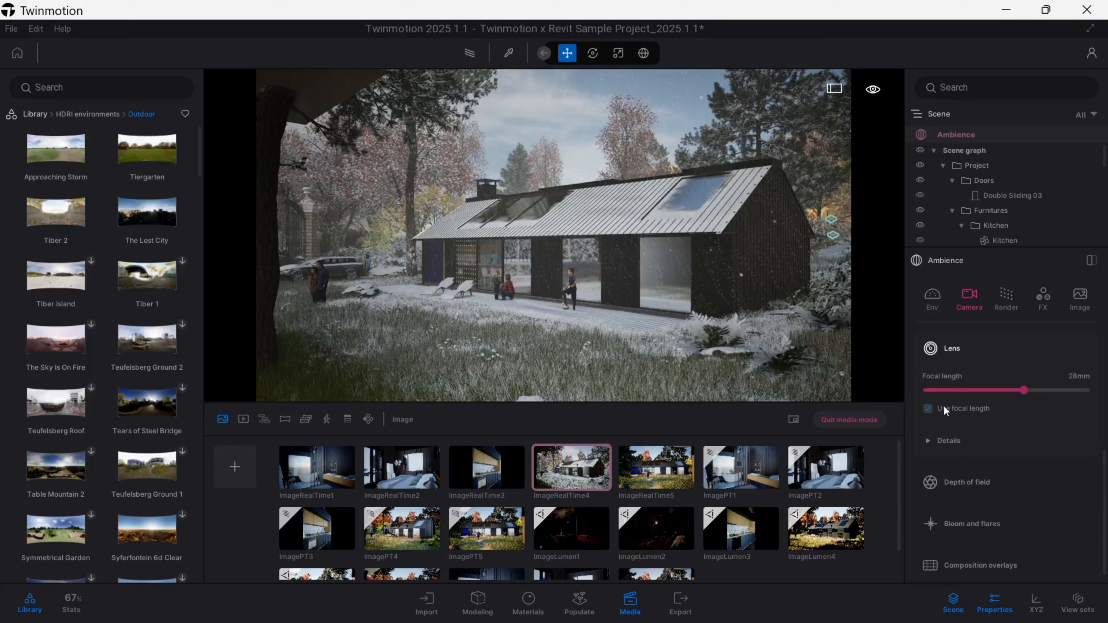
click(928, 409)
drag(988, 390, 996, 391)
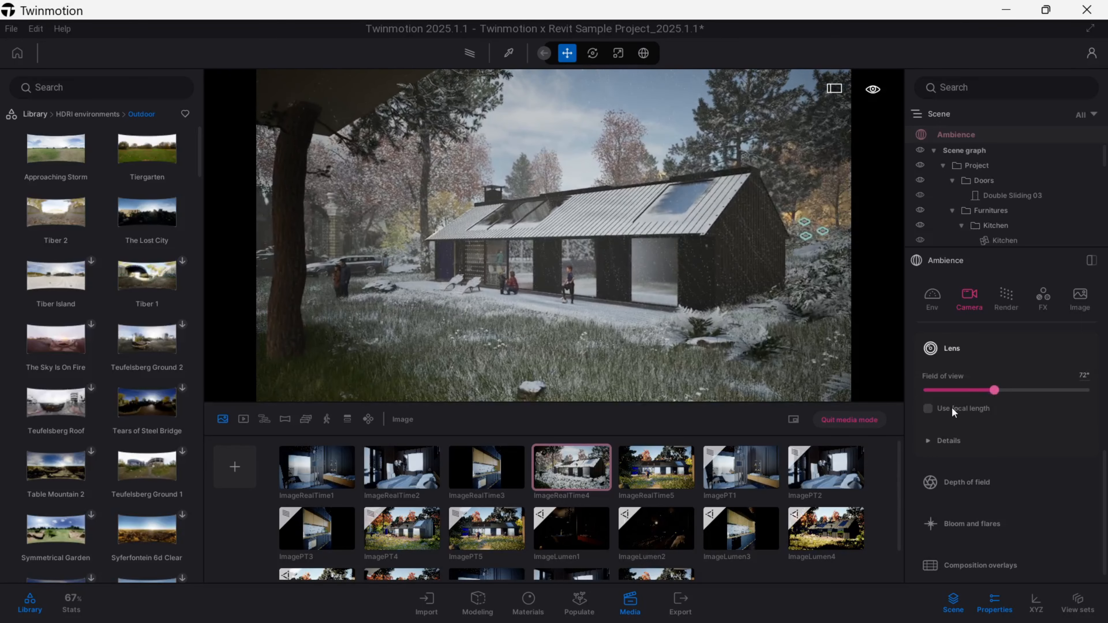
click(932, 408)
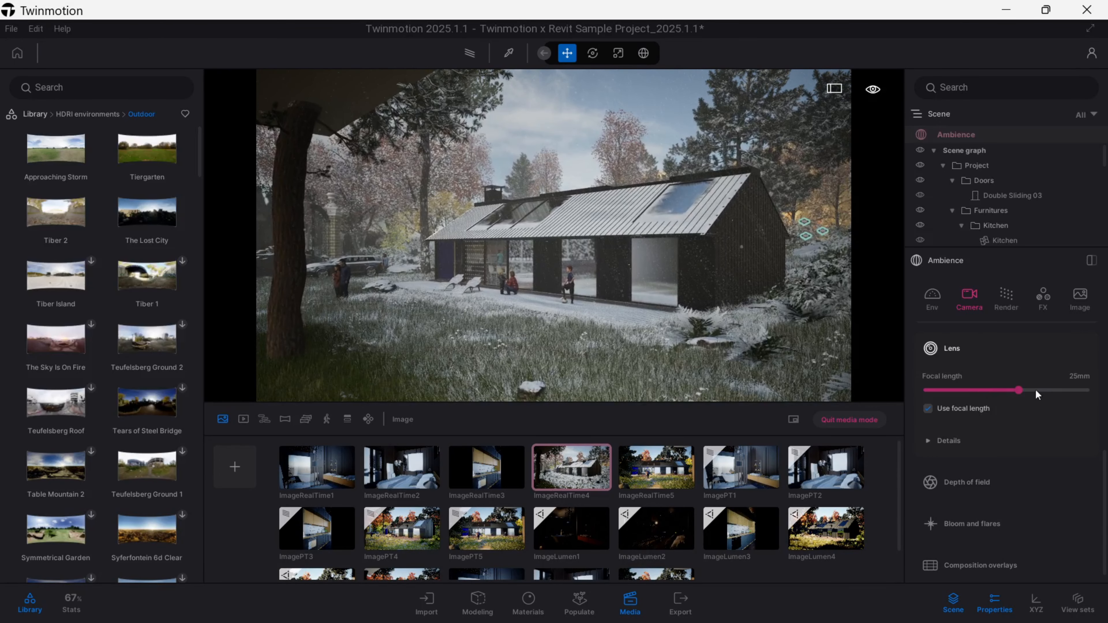
In the lens details, set vignetting to 87% and sharpness to 11%, and enable chromatic aberration
click(1013, 441)
scroll(1021, 449, down, 1)
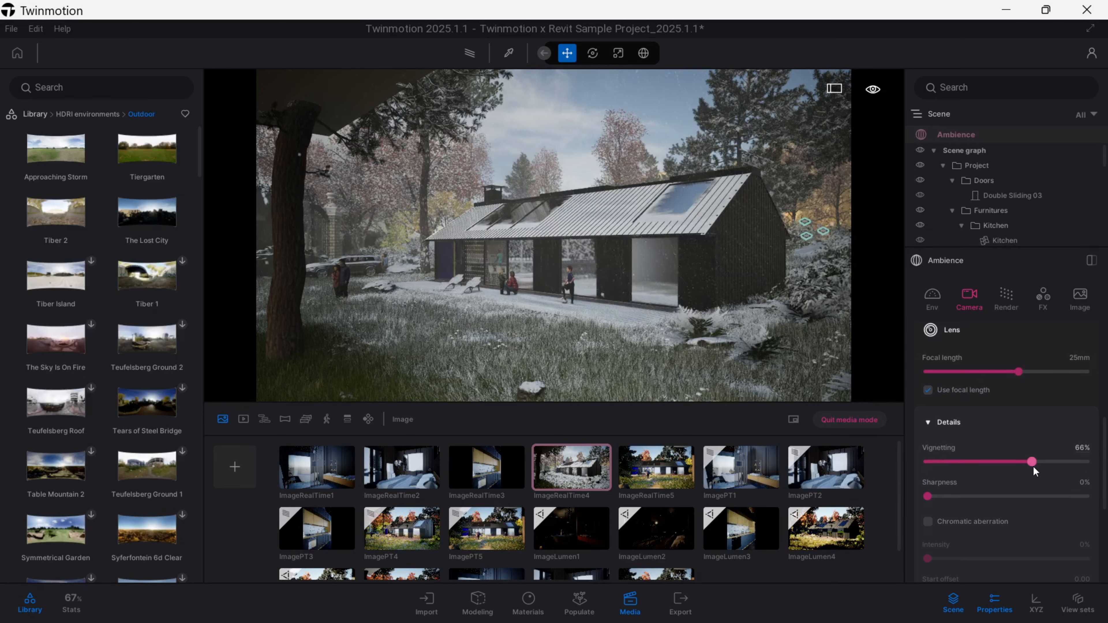
drag(1033, 461, 1067, 462)
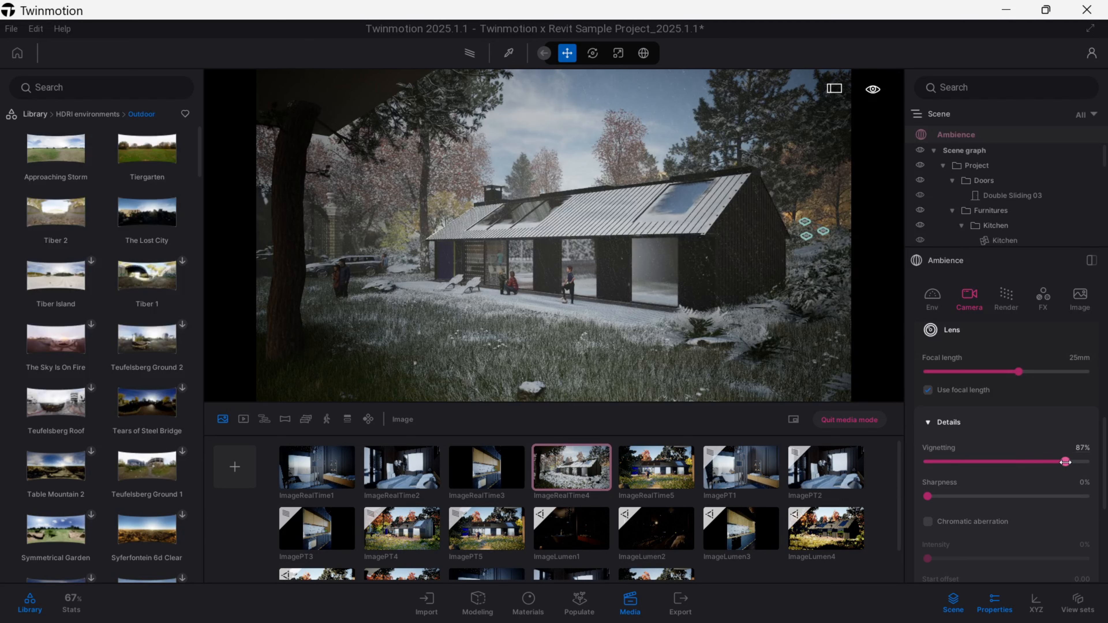
scroll(928, 441, down, 1)
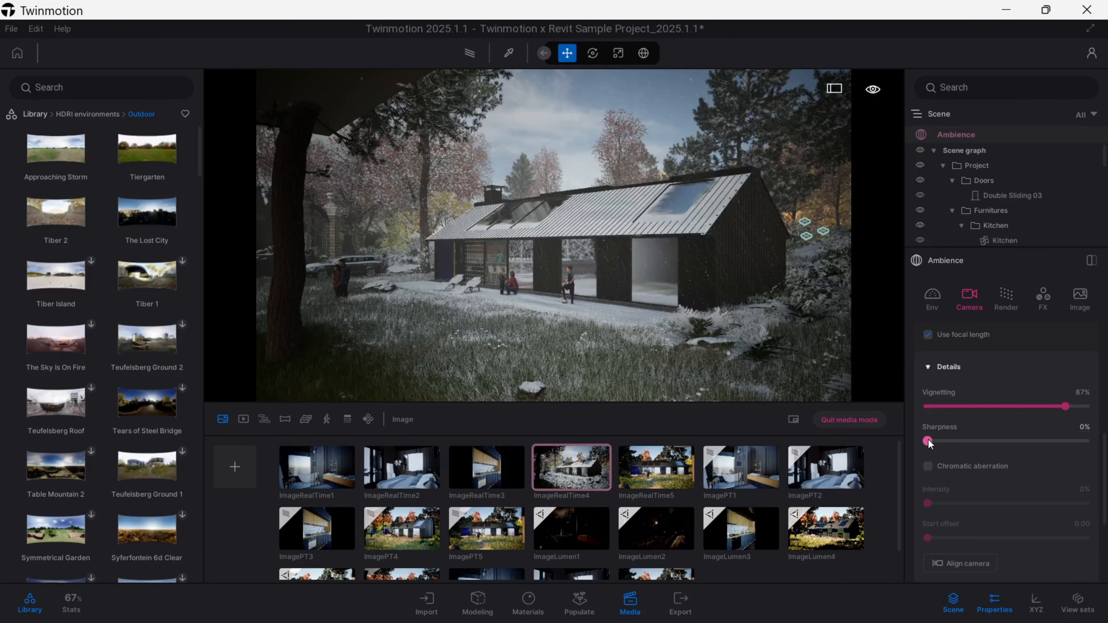
mouse_move(927, 442)
mouse_down()
mouse_move(977, 441)
mouse_move(943, 442)
mouse_up()
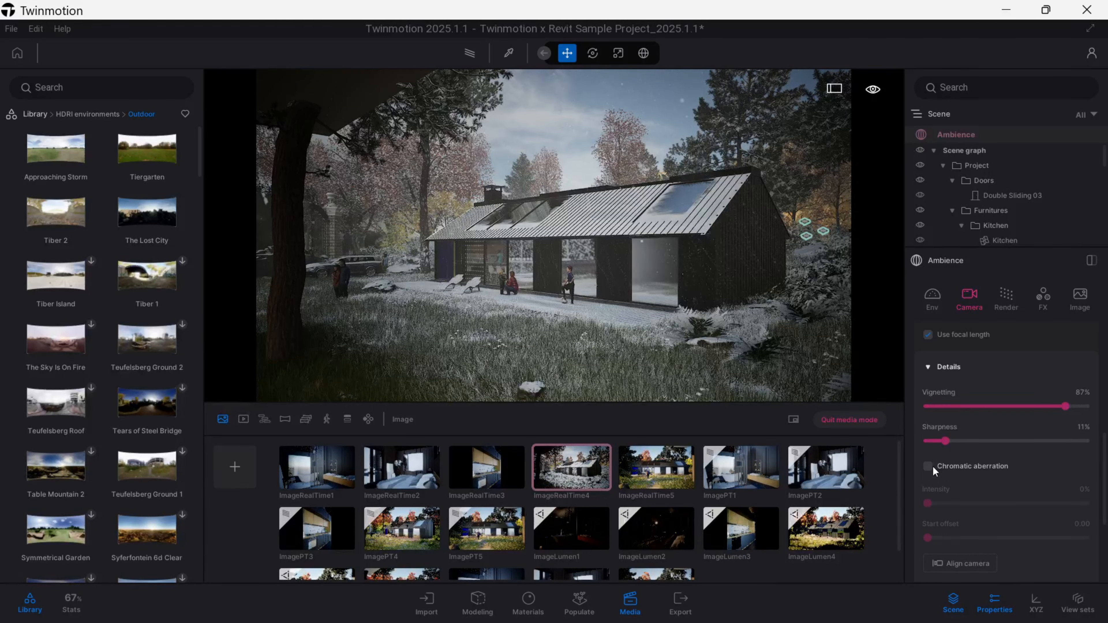
click(932, 466)
drag(928, 502, 1030, 489)
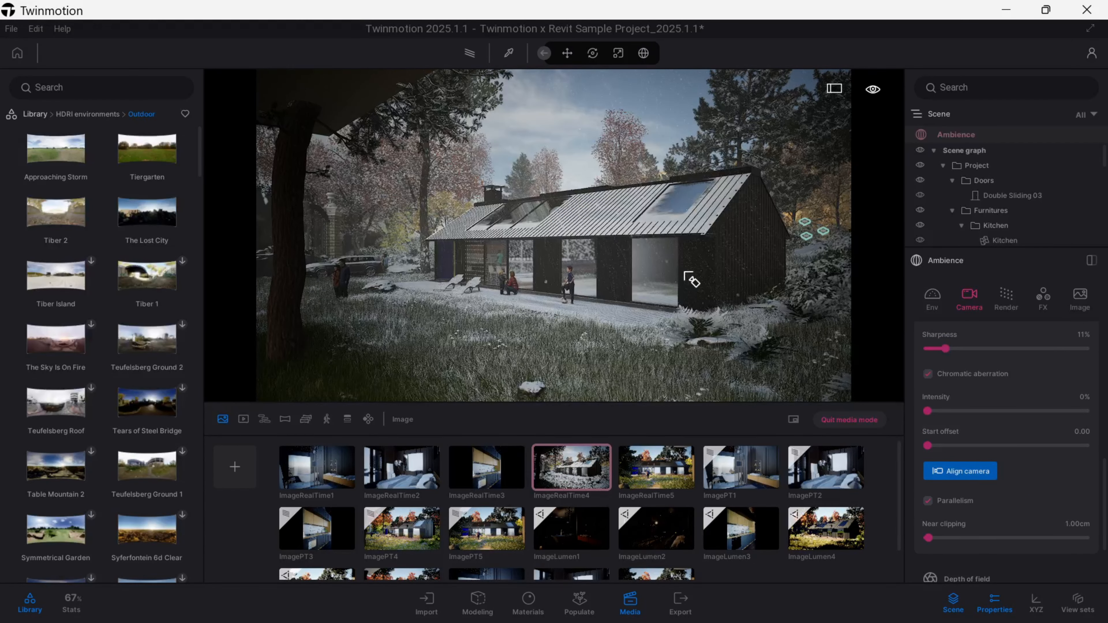
Try aligning the camera to surfaces of the house, and restore the saved ImageRealTime4 view
scroll(613, 275, up, 3)
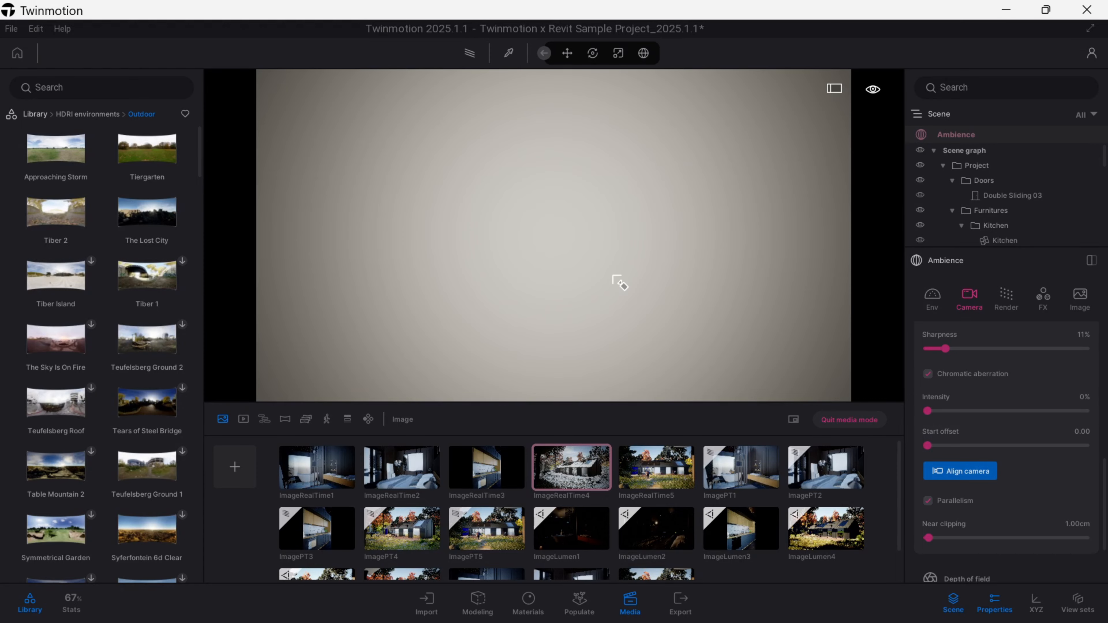
scroll(620, 283, down, 3)
drag(563, 174, 549, 175)
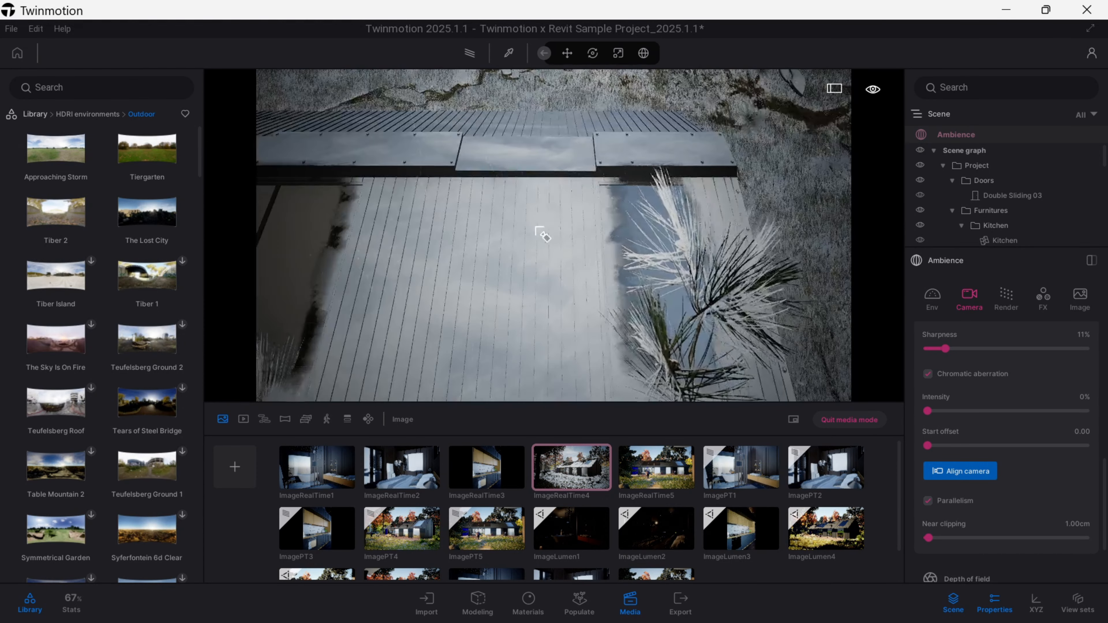
key(ctrl+z)
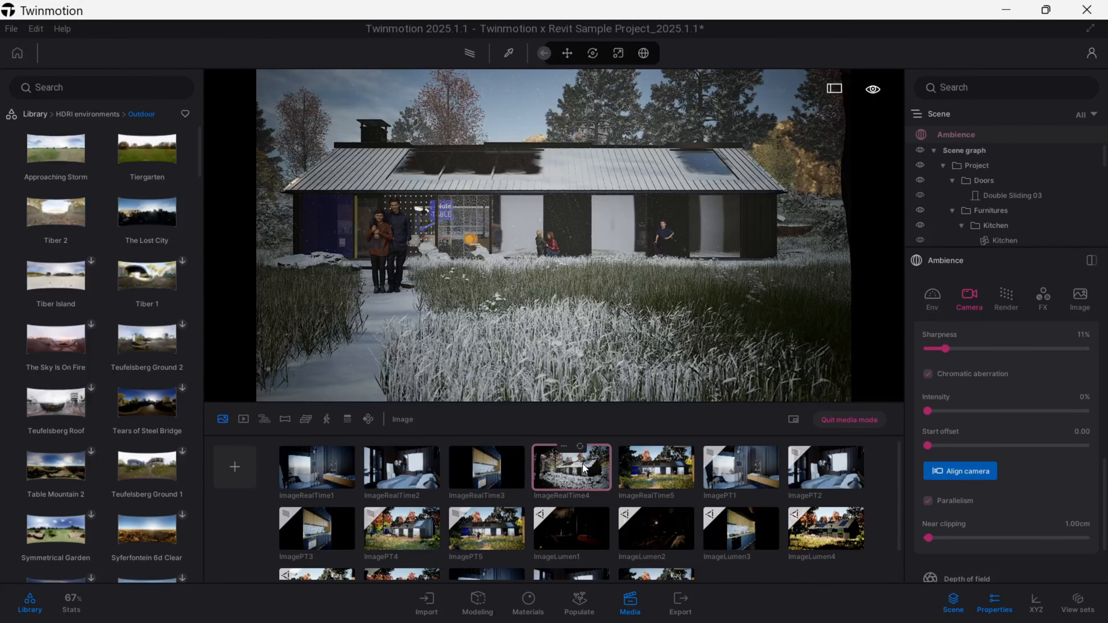
click(584, 469)
Switch parallelism off and back on, and set the near clipping to 17.24 cm
click(928, 501)
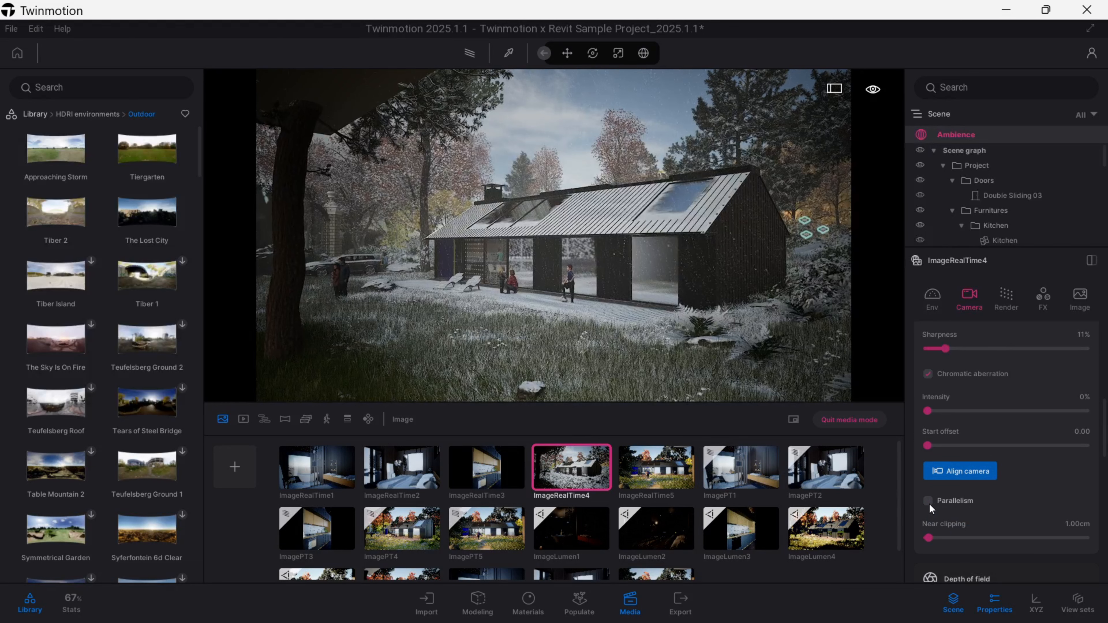
click(928, 500)
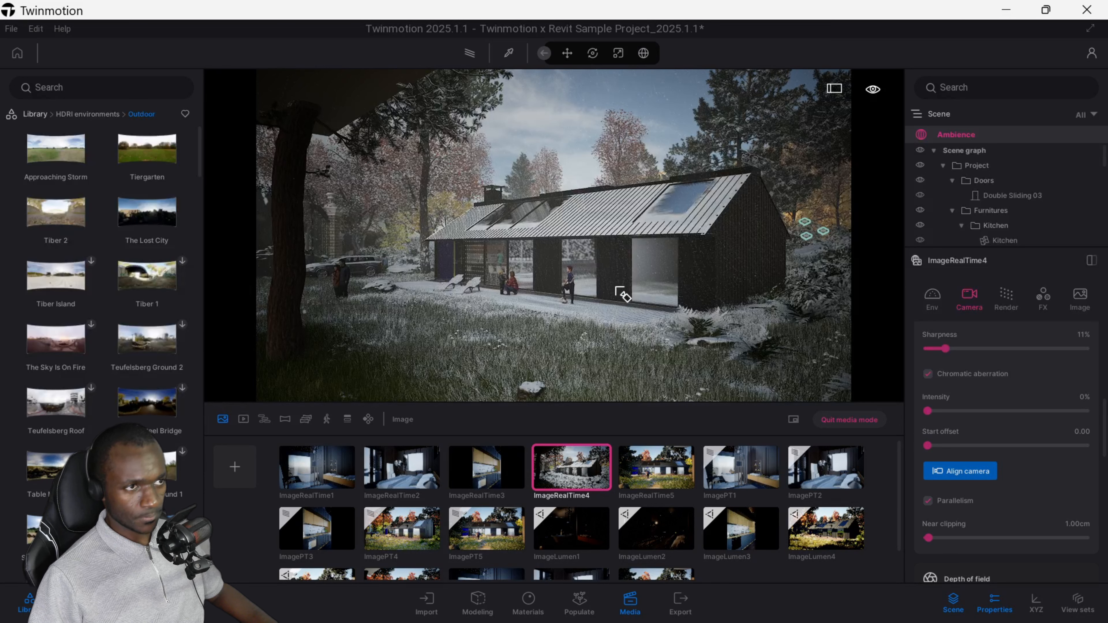
scroll(942, 408, down, 3)
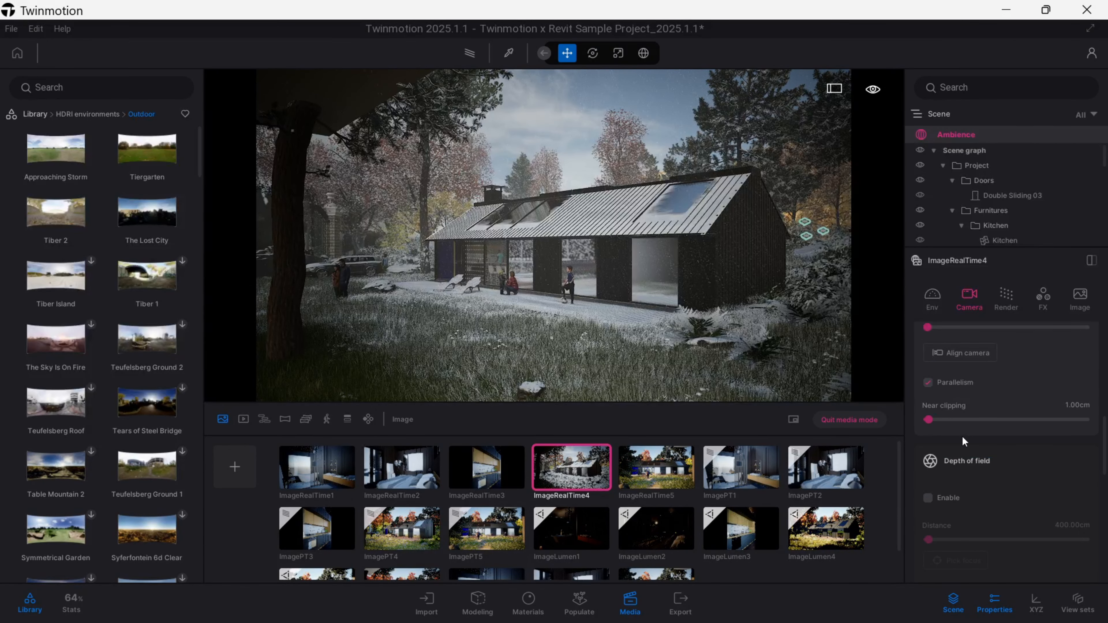
drag(931, 418, 955, 404)
Enable depth of field with a focus distance of 1585.90 cm and activate Pick focus
scroll(969, 378, down, 2)
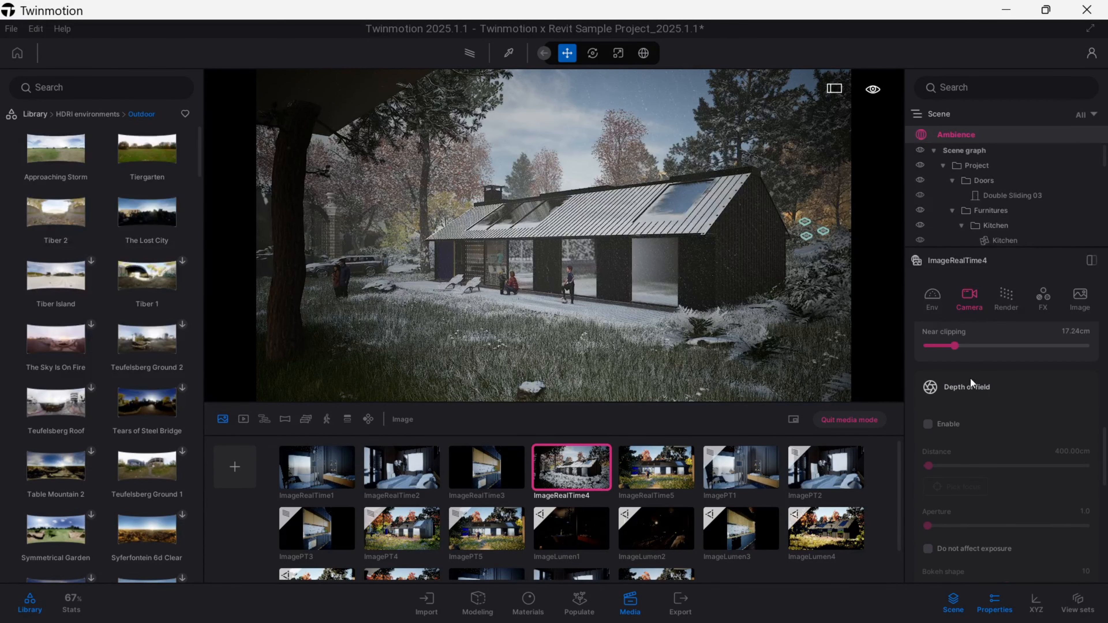
click(932, 423)
drag(937, 469, 966, 469)
click(955, 487)
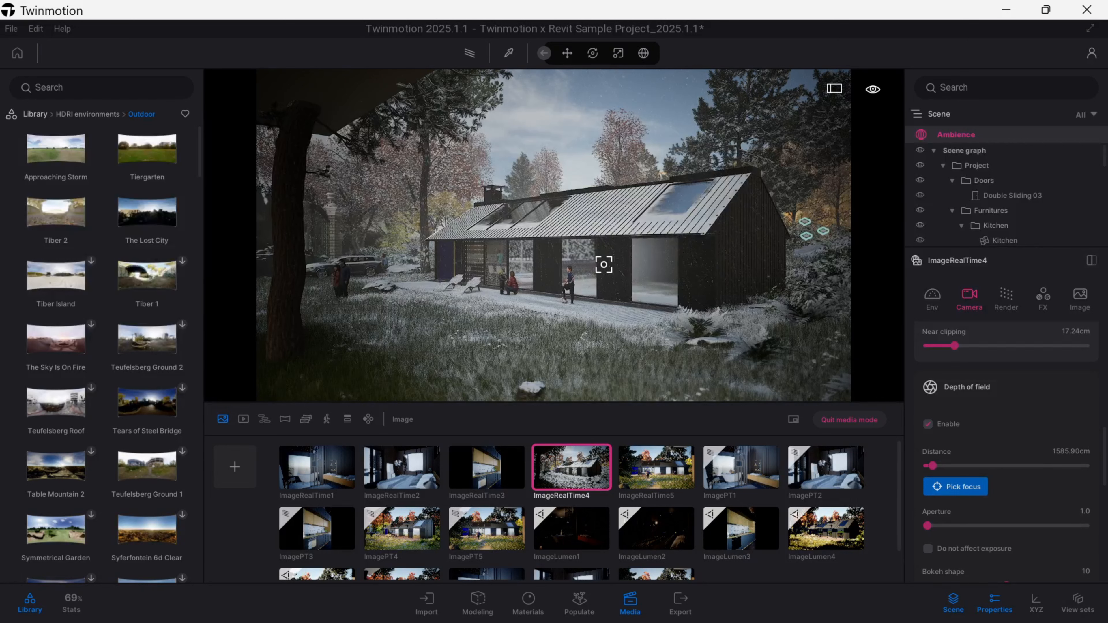
Set the depth of field aperture to 1.3 and bokeh shape to 6, briefly trying the Do not affect exposure option
scroll(1003, 480, down, 1)
mouse_move(927, 470)
mouse_down()
mouse_move(945, 470)
mouse_move(932, 470)
mouse_up()
scroll(999, 480, down, 1)
click(1002, 457)
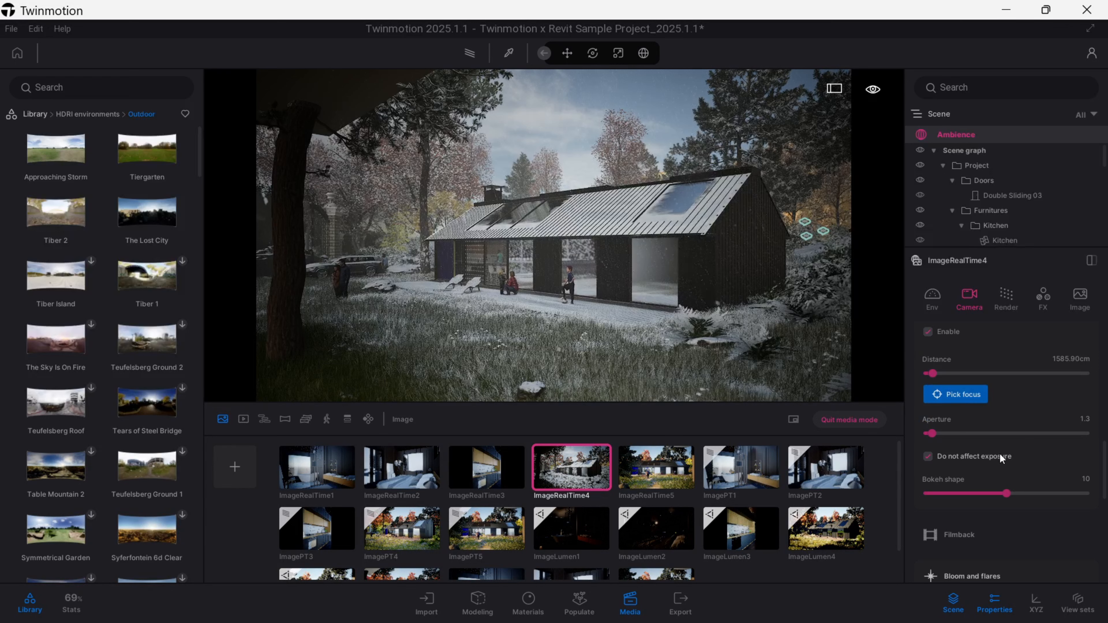
click(1001, 458)
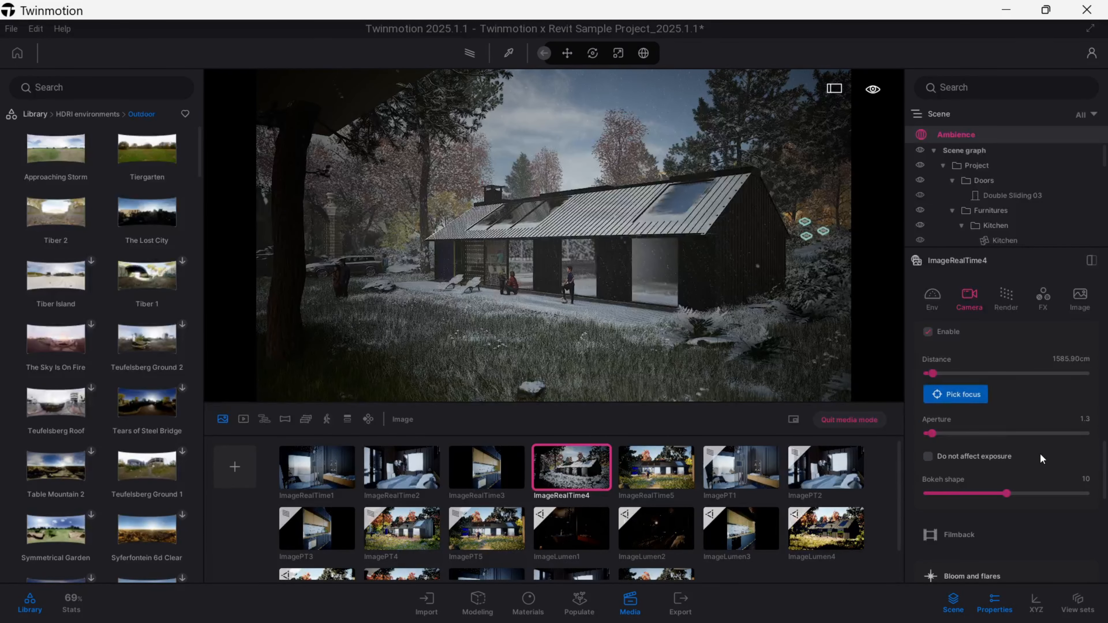
drag(1006, 493, 1030, 492)
drag(1032, 492, 959, 493)
Enable the filmback and keep the 16:9 Film preset after checking the preset options
scroll(1011, 400, down, 3)
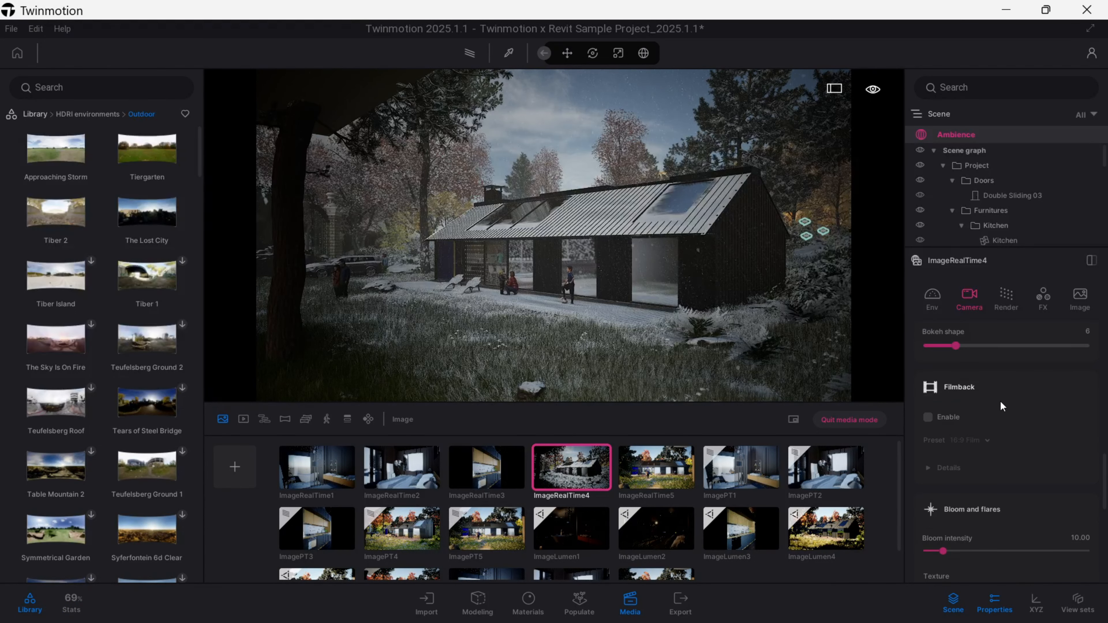
click(929, 417)
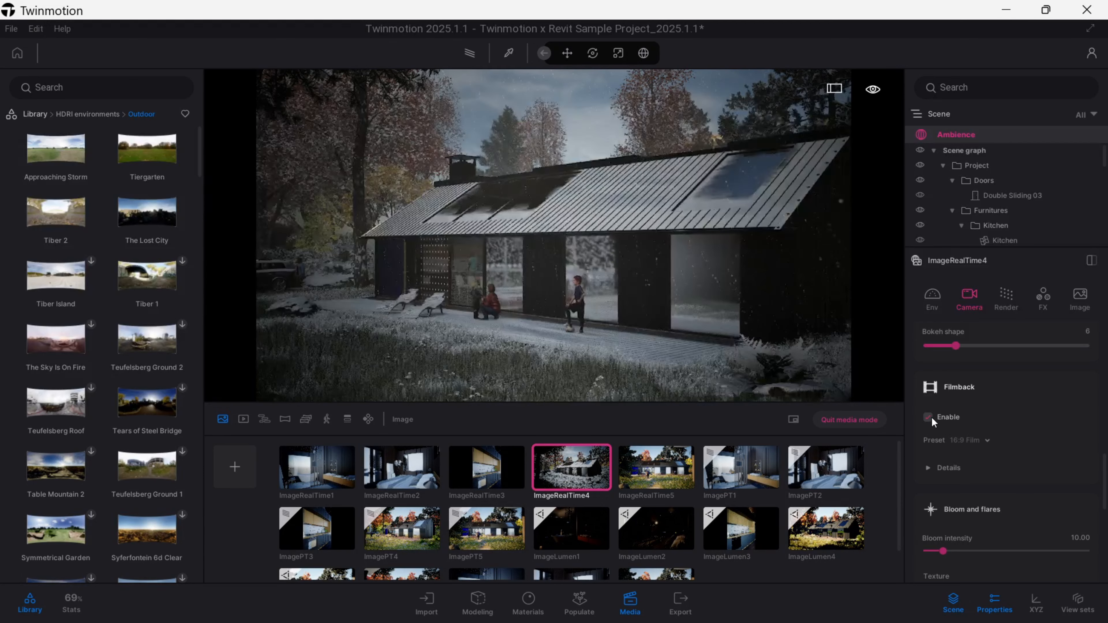
click(986, 440)
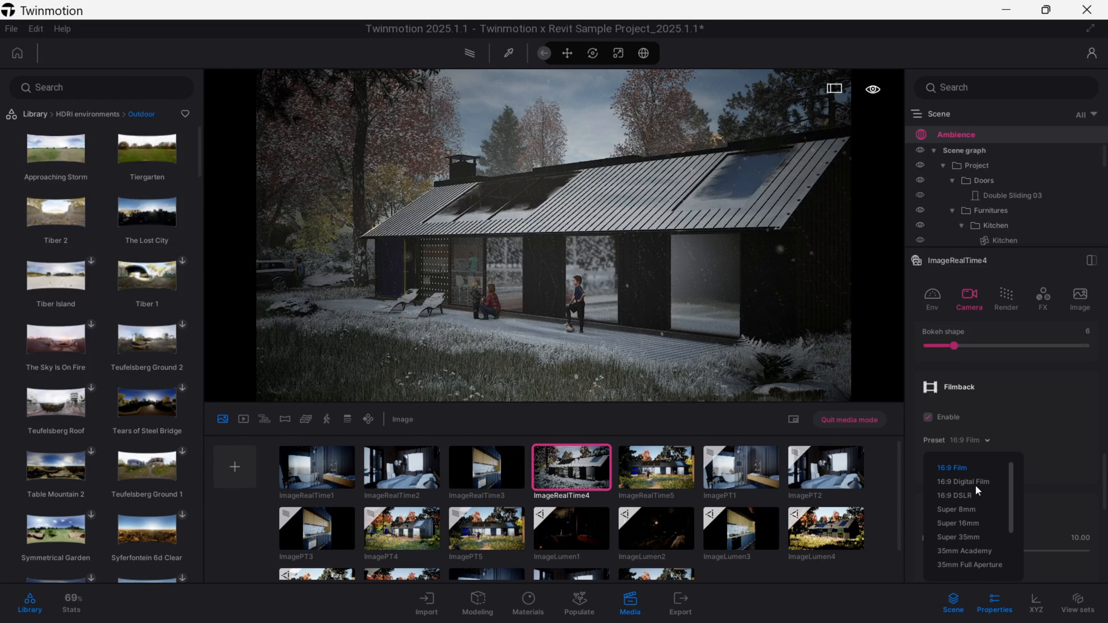
click(1021, 449)
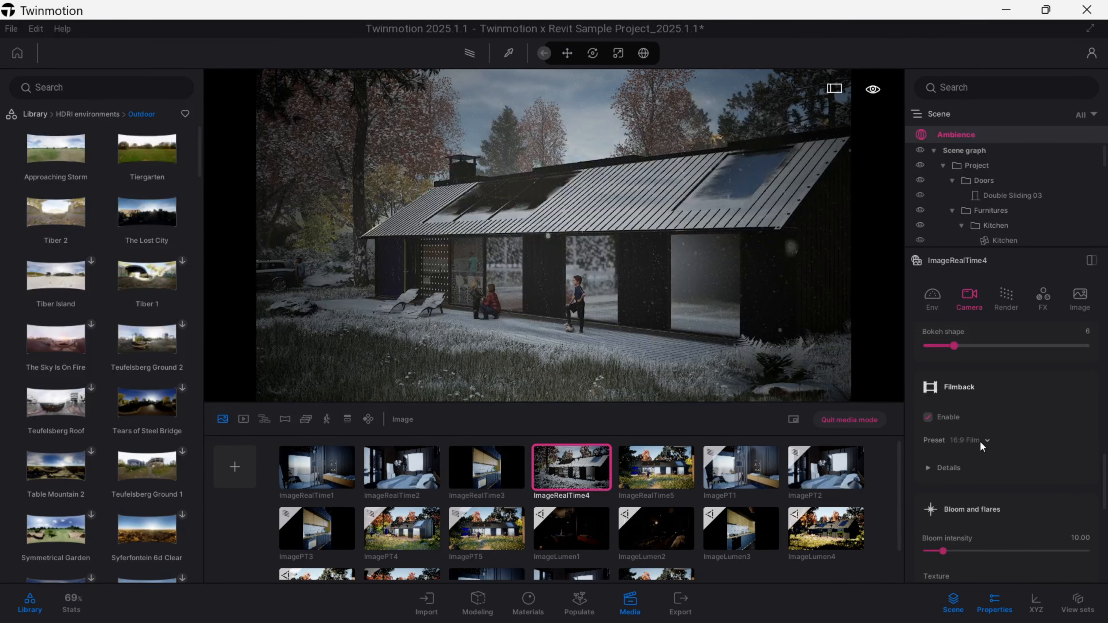
Try a filmback sensor width of 4.44 cm and restore the 16:9 Film preset
click(951, 465)
scroll(977, 454, down, 1)
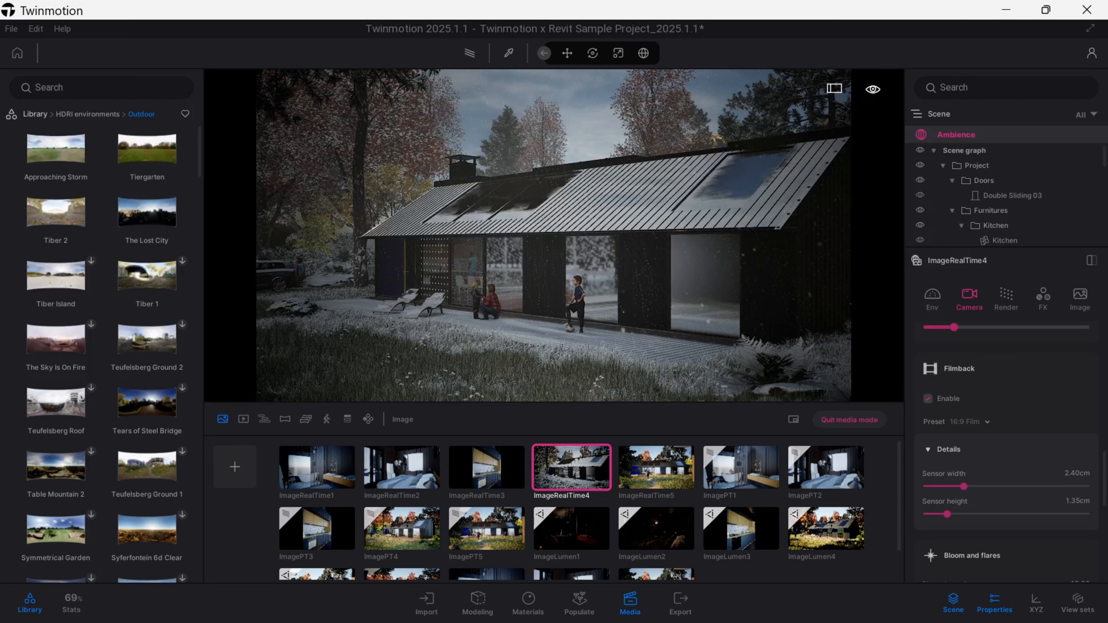
drag(964, 486, 997, 486)
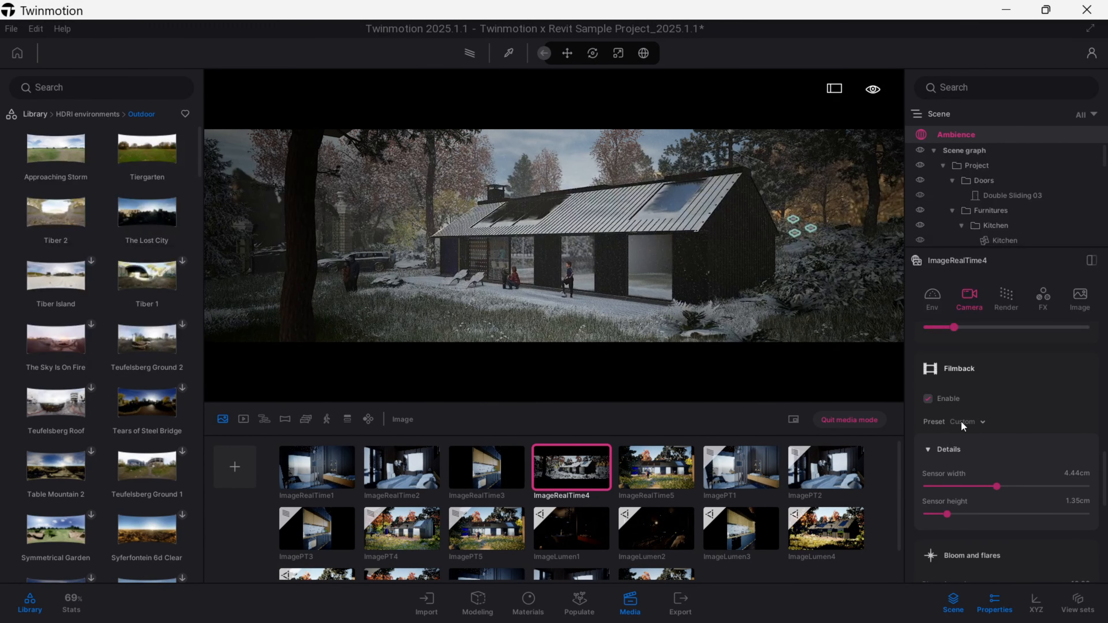
click(974, 421)
click(983, 448)
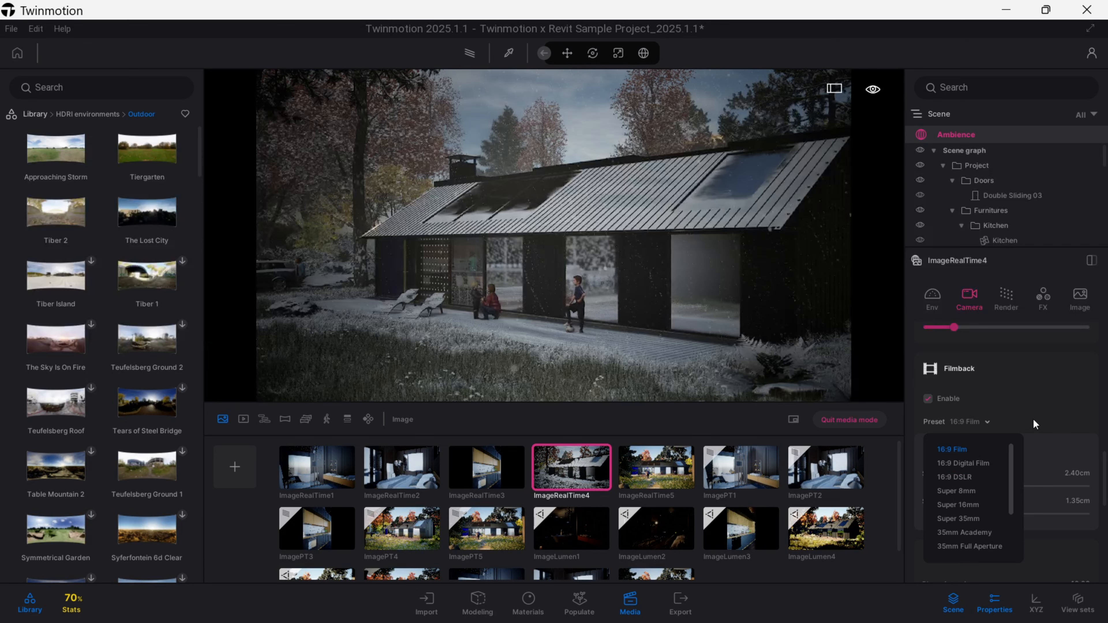
click(982, 419)
click(969, 449)
Set the bloom intensity of ImageRealTime4 to 27.17
scroll(986, 435, down, 4)
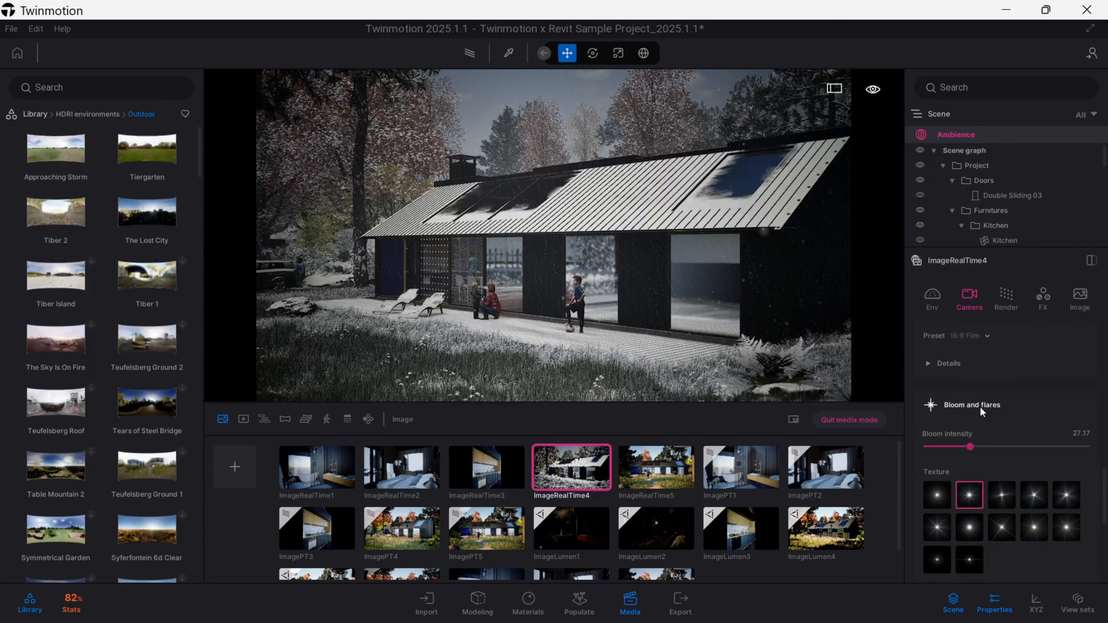
scroll(988, 434, down, 1)
right_drag(761, 322, 676, 294)
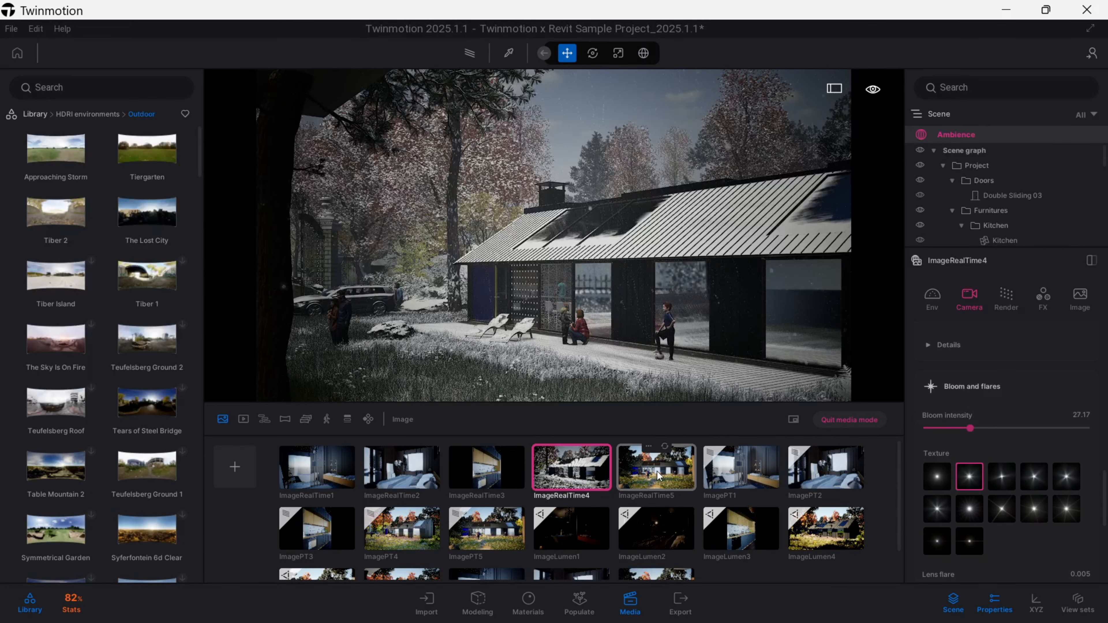
Open ImageRealTime5 and, with the sun in view, set the lens flare to 0.36 and lens dirt to 79.35
click(628, 492)
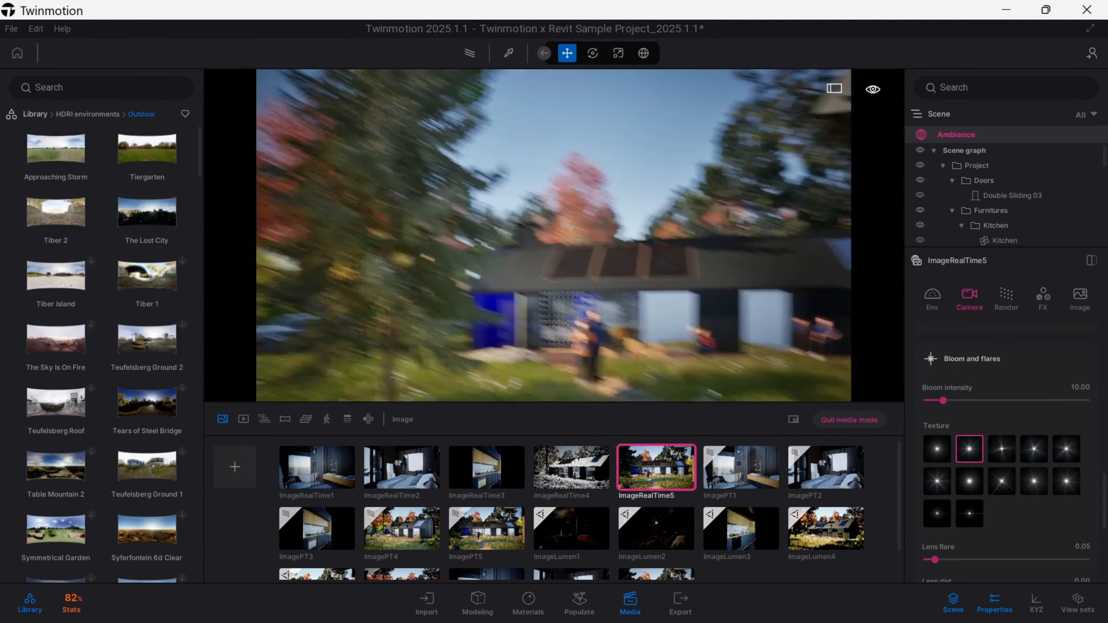
right_drag(567, 237, 404, 162)
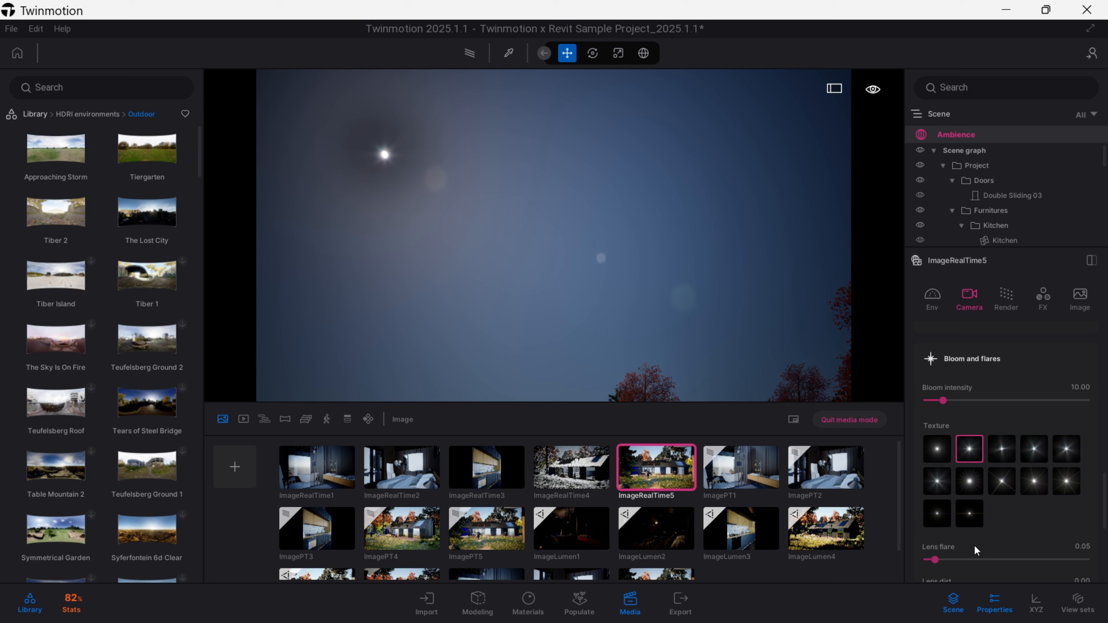
scroll(974, 544, down, 1)
mouse_move(973, 526)
mouse_down()
mouse_move(1006, 528)
mouse_move(970, 525)
mouse_move(985, 526)
mouse_up()
right_drag(610, 245, 628, 285)
drag(989, 525, 986, 525)
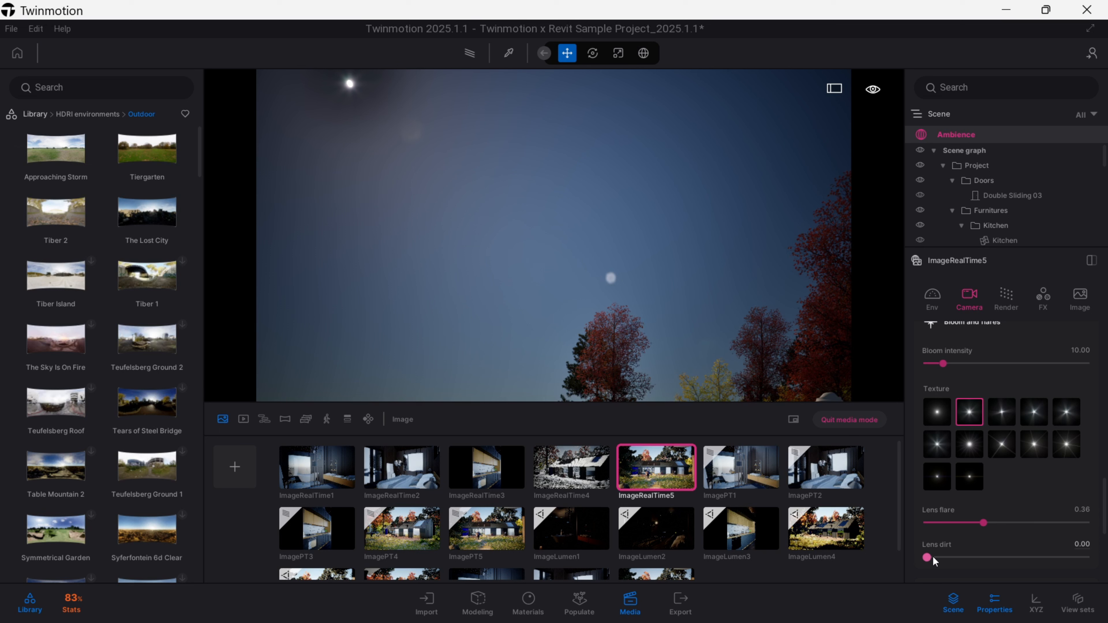
drag(925, 558, 1053, 558)
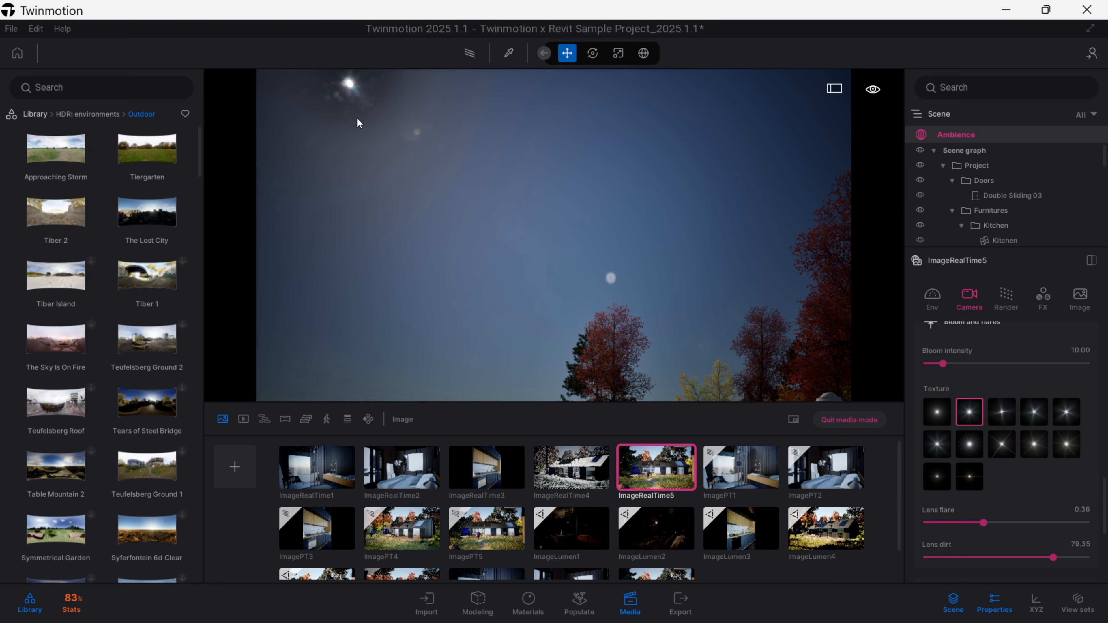
Look over the sun flare in ImageRealTime5, then open ImageRealTime4 and show the grid composition overlay
right_drag(806, 395, 765, 370)
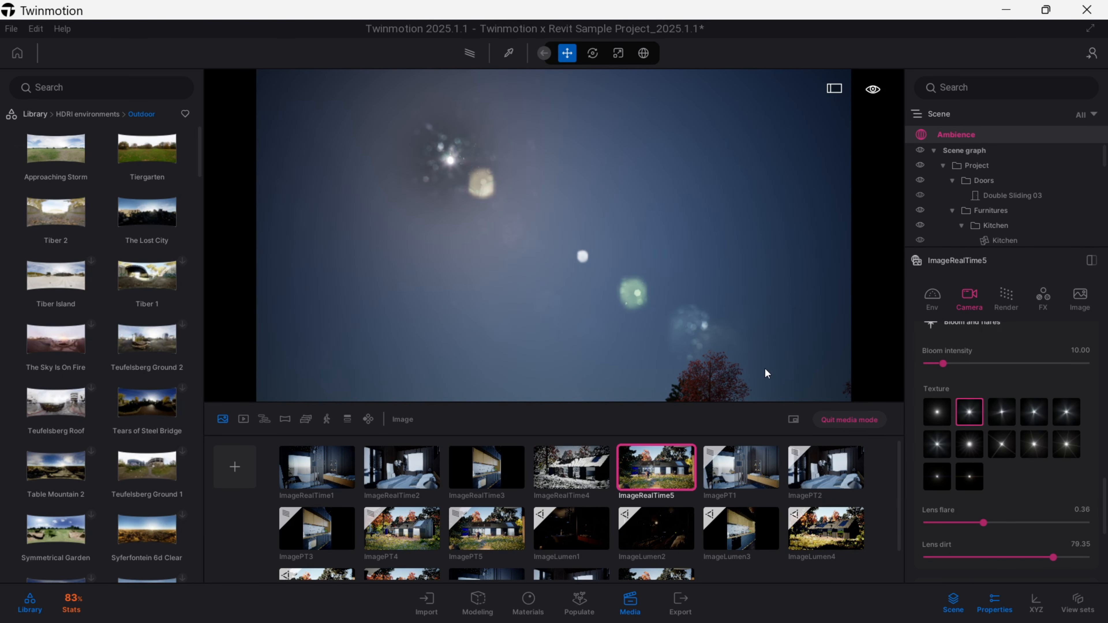
click(571, 466)
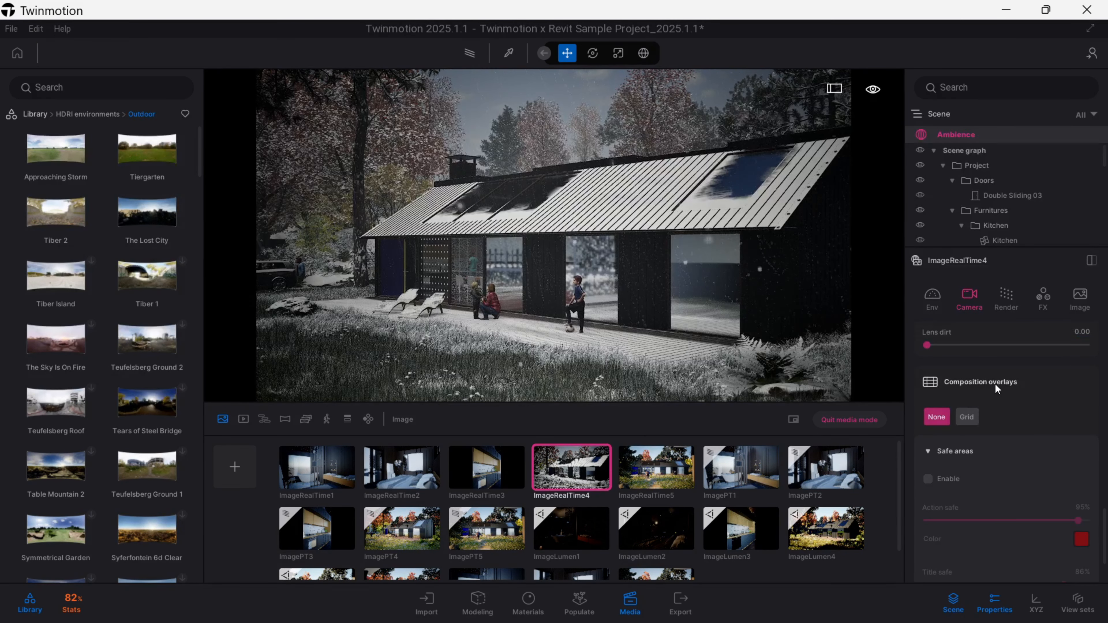
scroll(934, 395, down, 1)
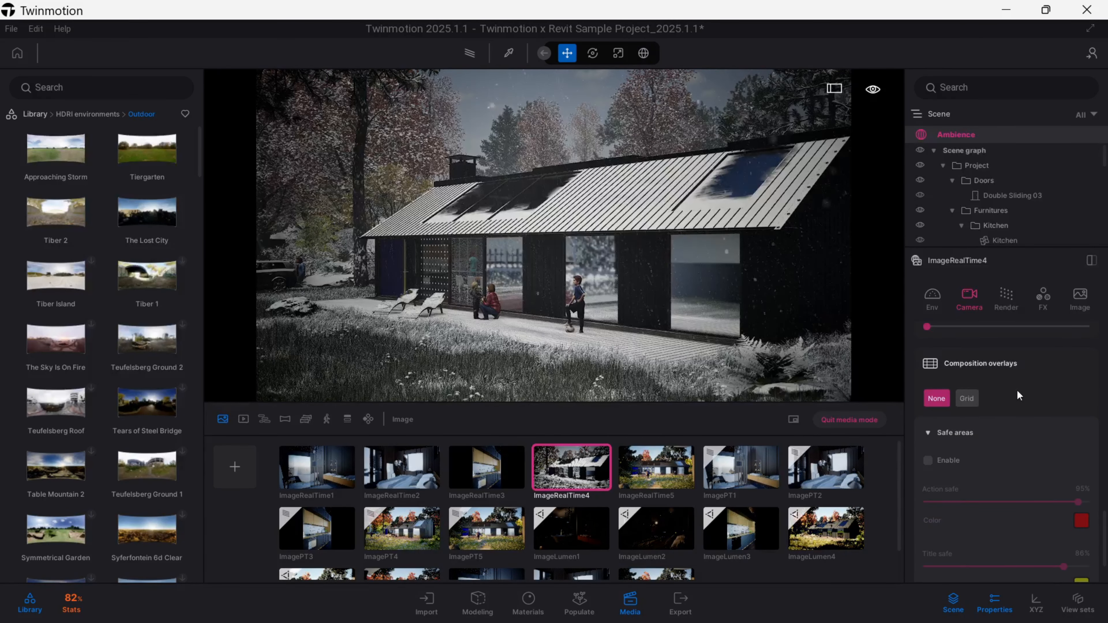
click(968, 398)
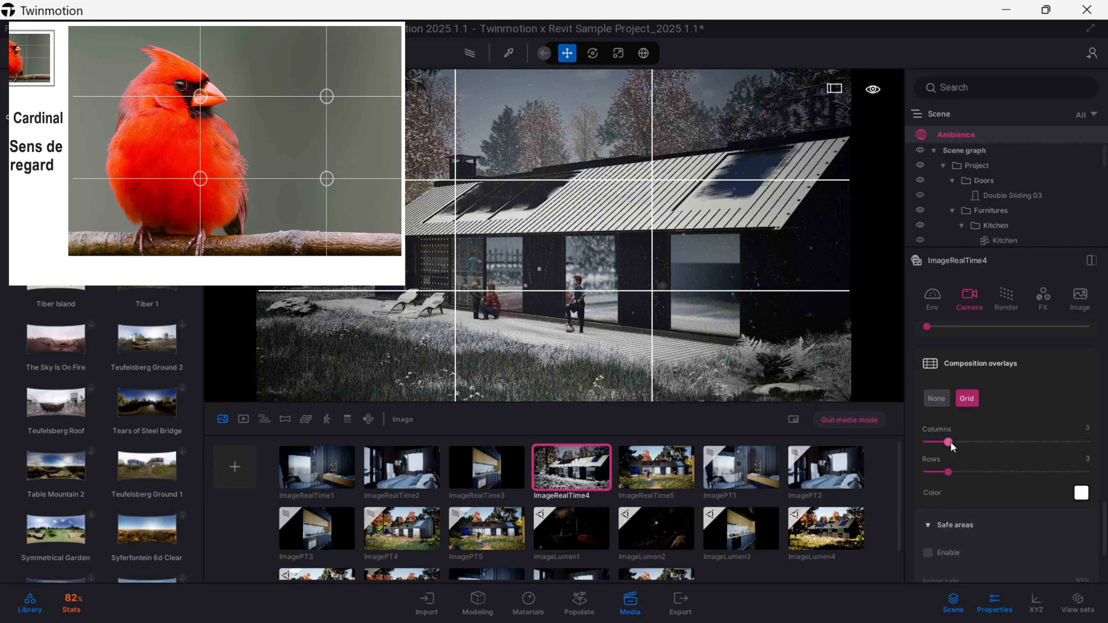
Try a composition grid of 4 columns and 4 rows, restore 3 by 3, and set the overlay back to None
drag(950, 441, 958, 442)
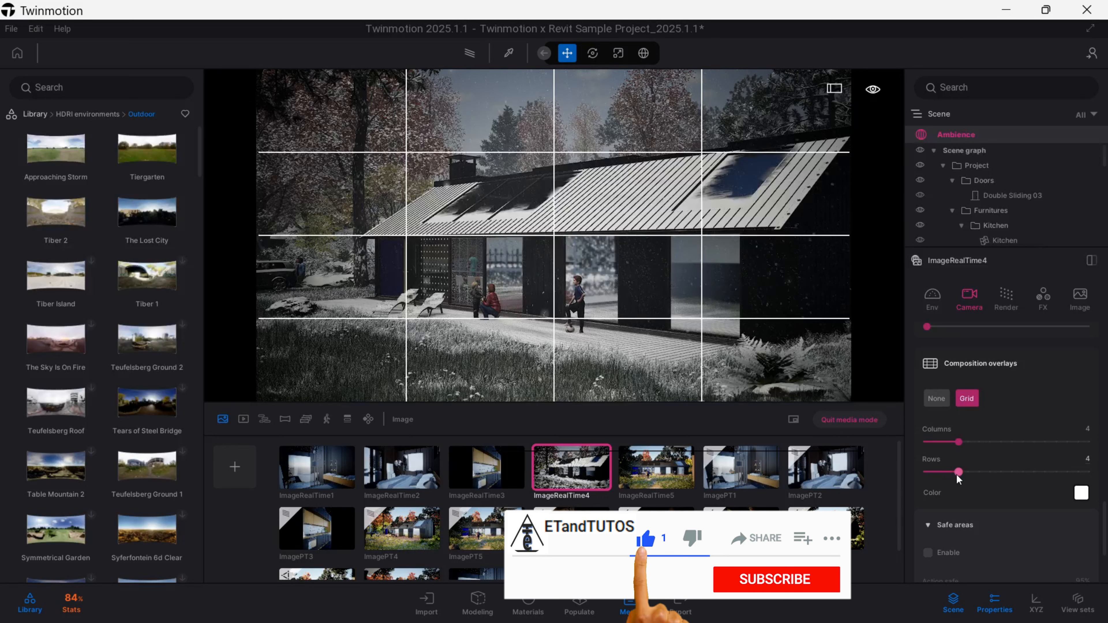
drag(955, 442, 947, 442)
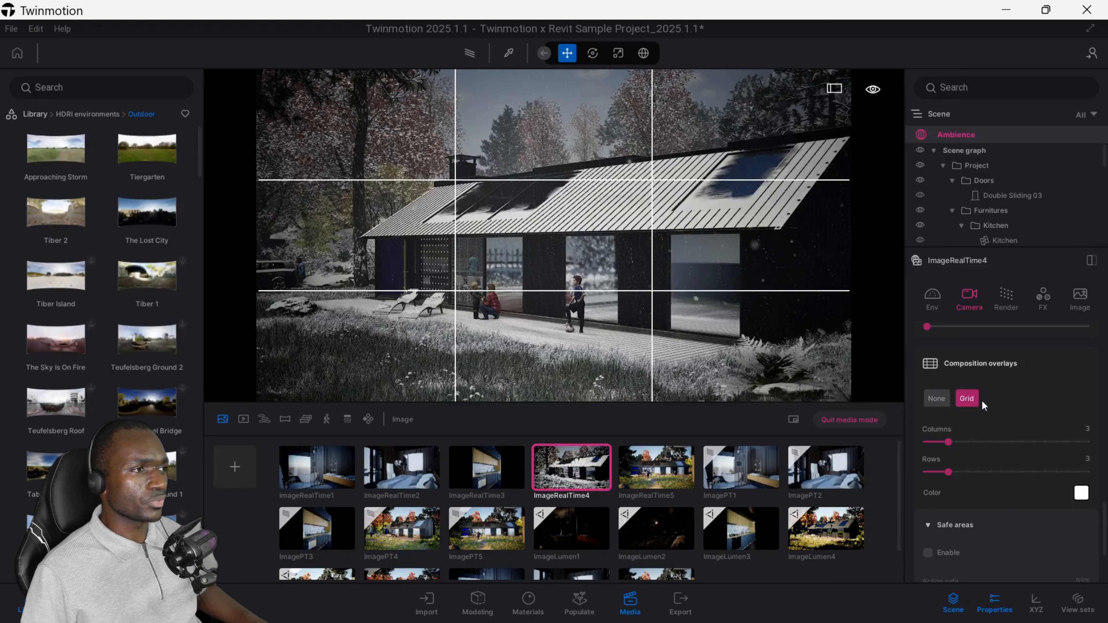
click(936, 398)
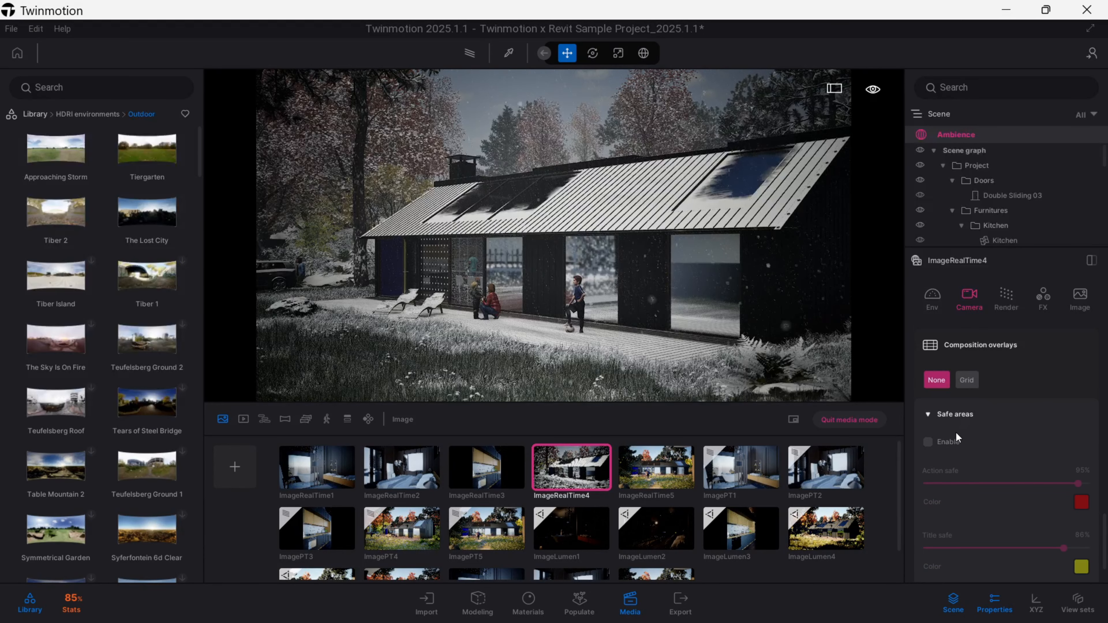
Enable the safe areas of ImageRealTime4, set the custom safe area to 70%, and disable the safe areas again
scroll(956, 432, down, 1)
click(928, 423)
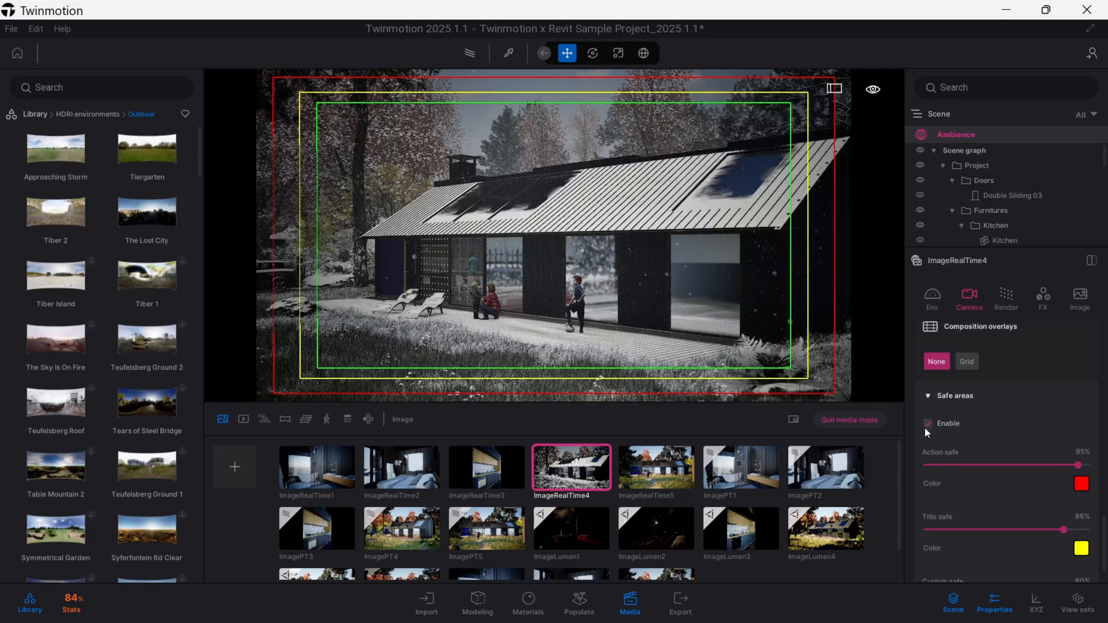
scroll(977, 426, down, 3)
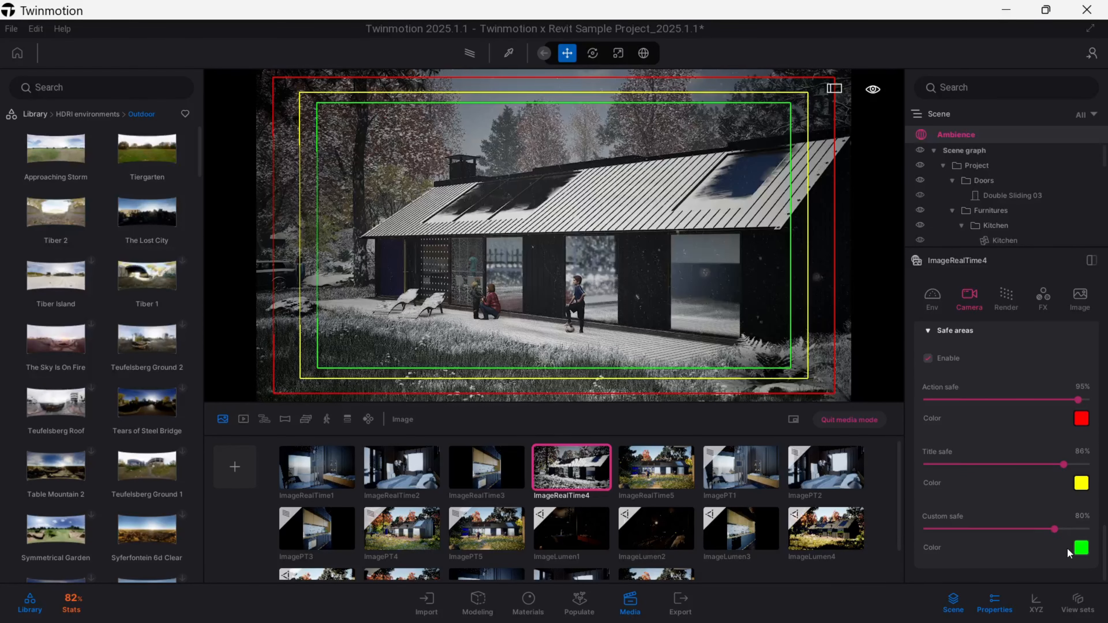
click(1037, 528)
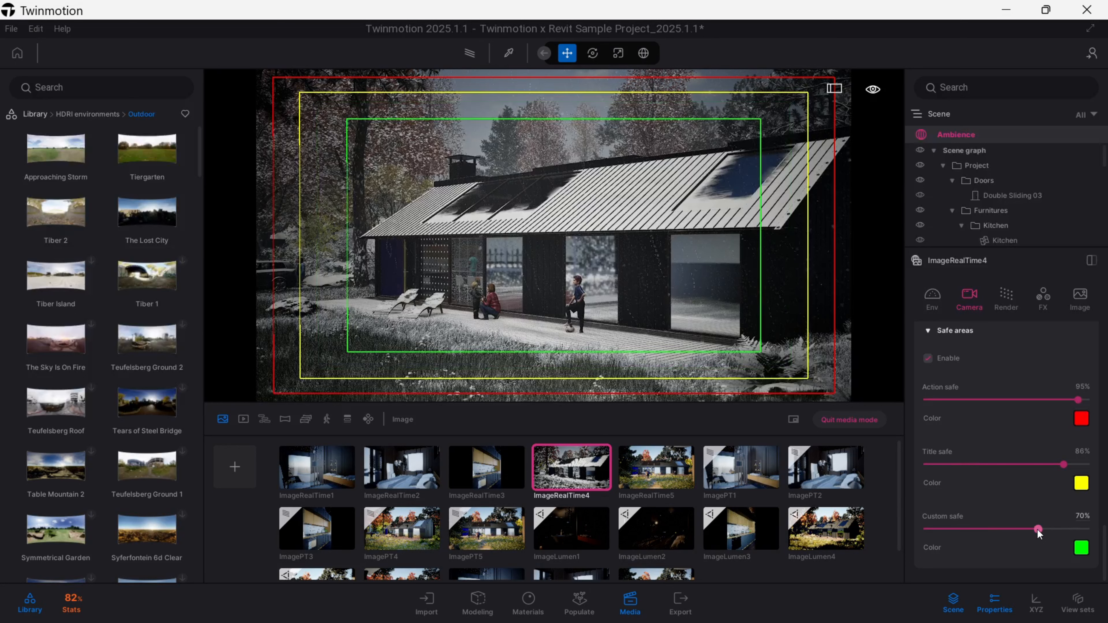
click(929, 358)
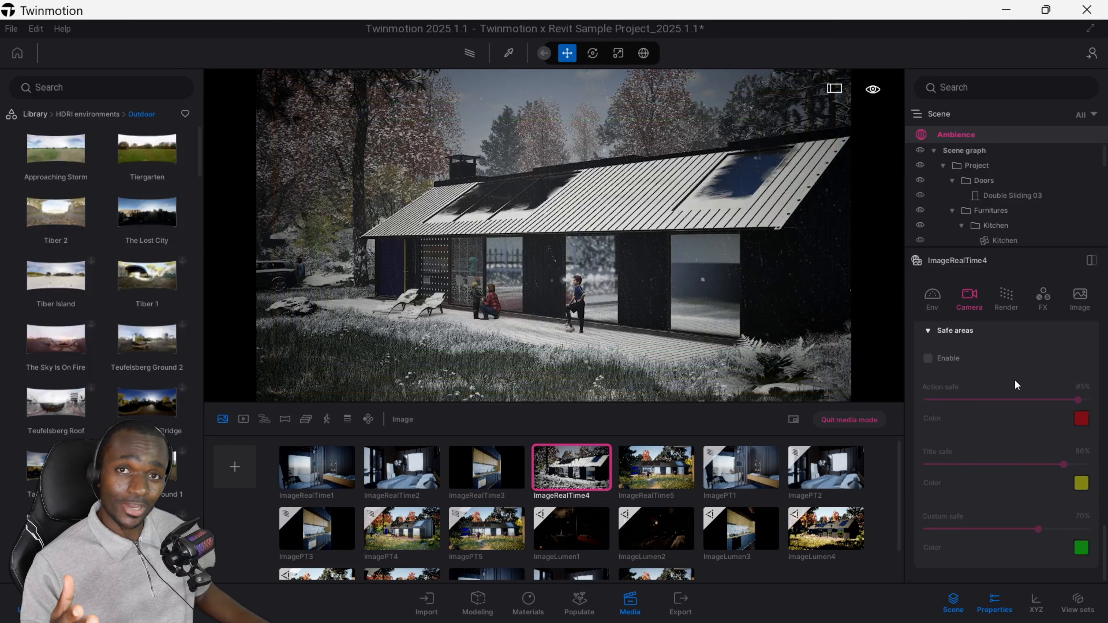